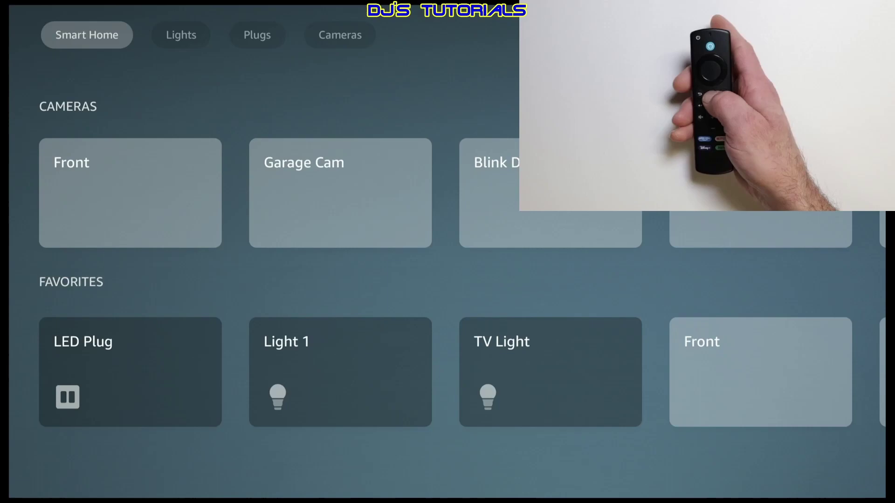
# Leave the dashboard for the Home screen and bring up the Alexa shortcuts panel
pyautogui.press('Escape')
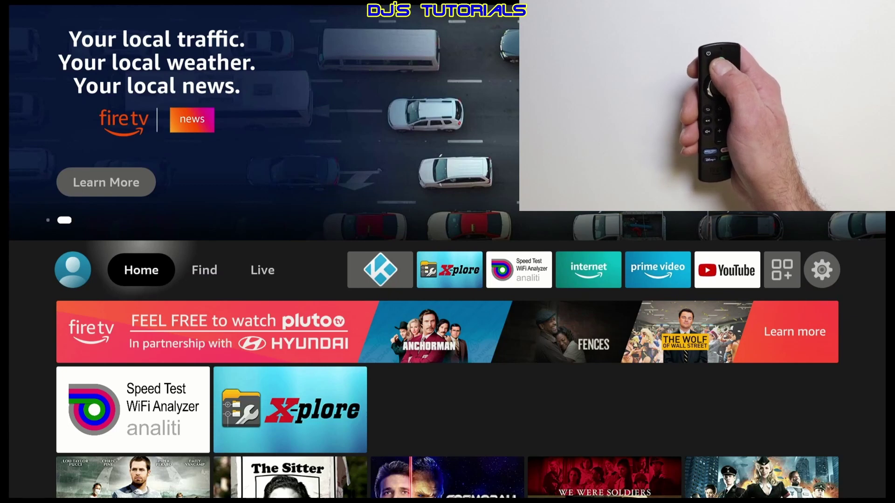
pyautogui.press('XF86AudioMic')
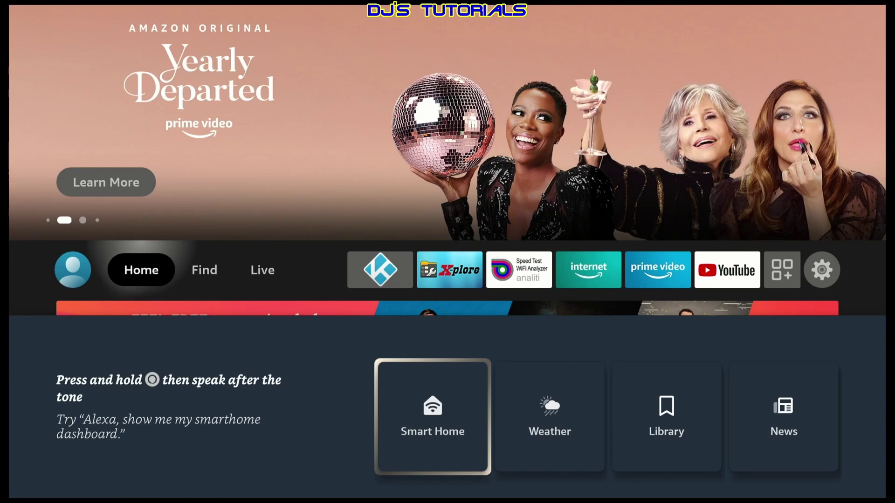
pyautogui.press('Right')
pyautogui.press('Right')
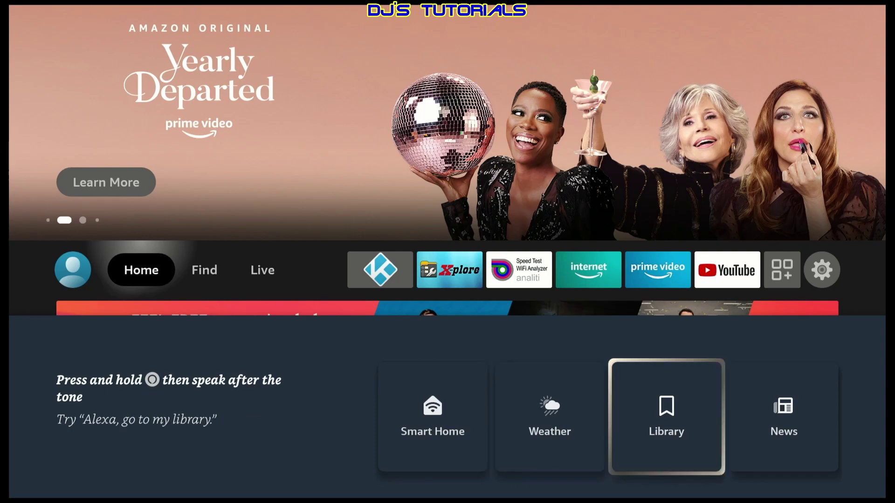
pyautogui.press('Right')
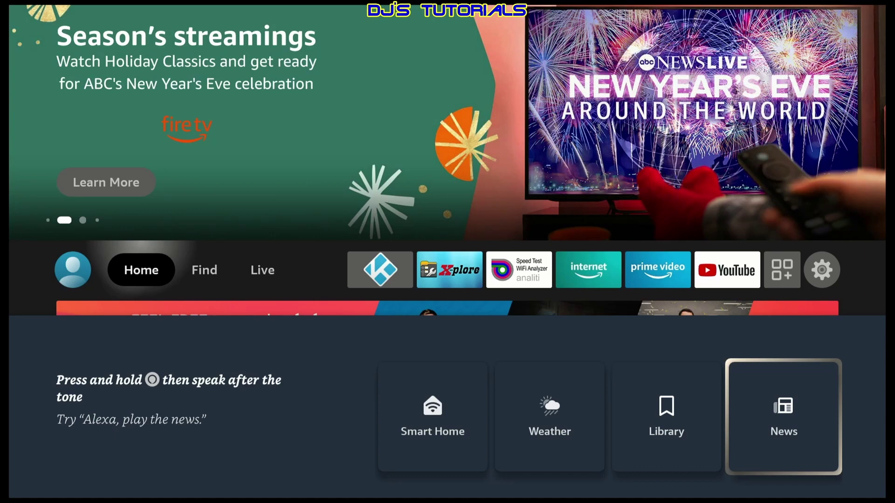
pyautogui.press('Left')
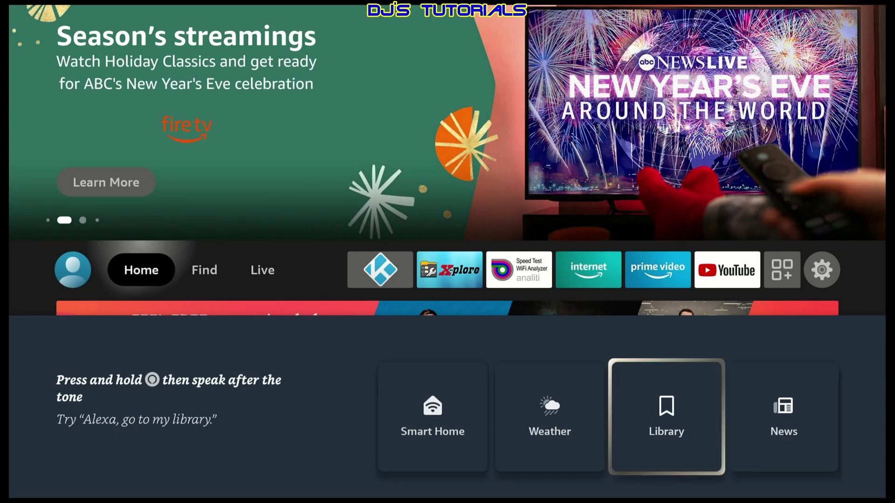
pyautogui.press('Left')
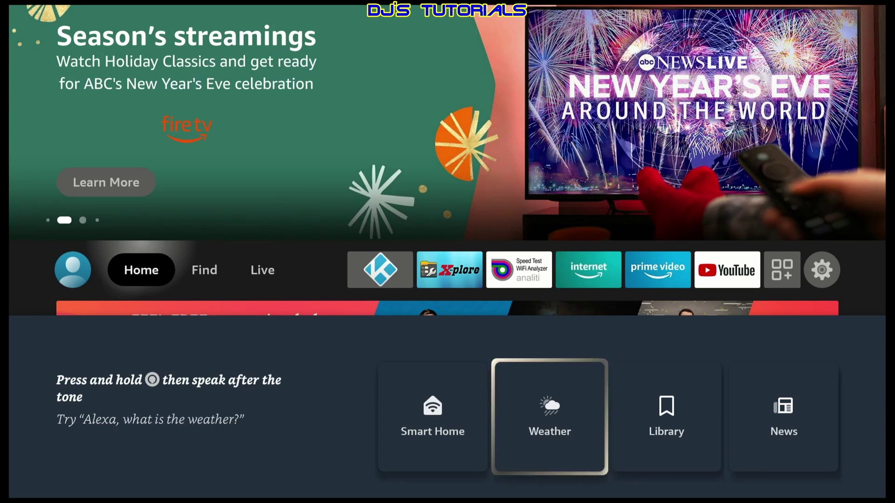
pyautogui.press('Left')
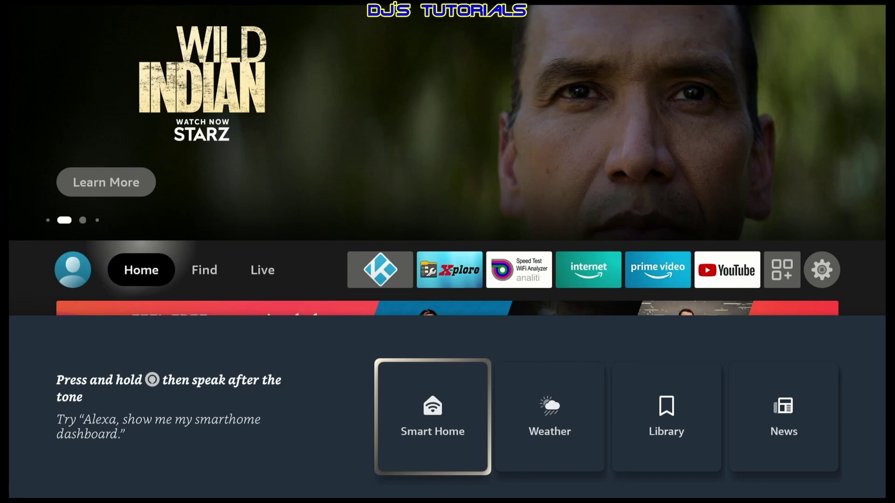
pyautogui.press('Right')
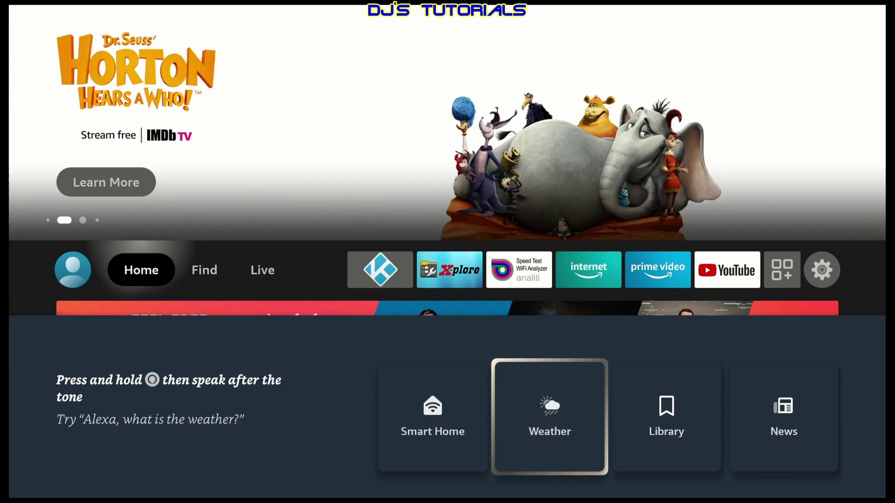
pyautogui.press('Right')
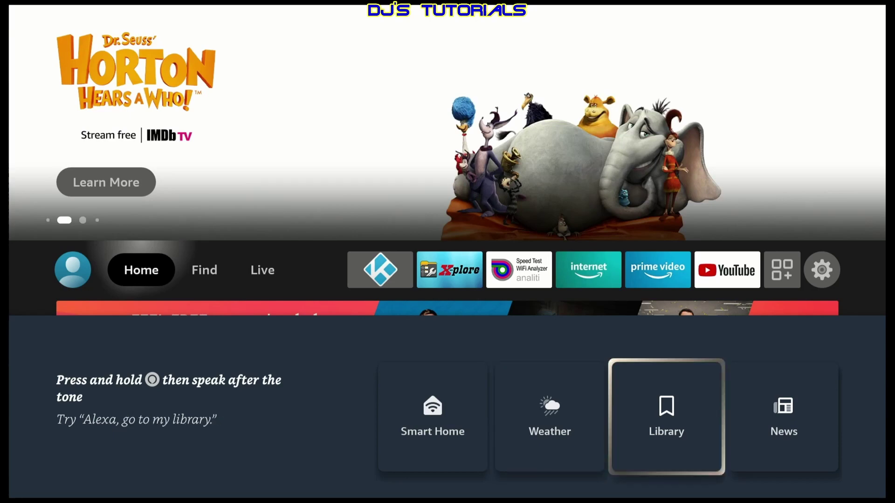
# Preview the Library and News shortcuts, returning to the Alexa panel after each
pyautogui.press('Return')
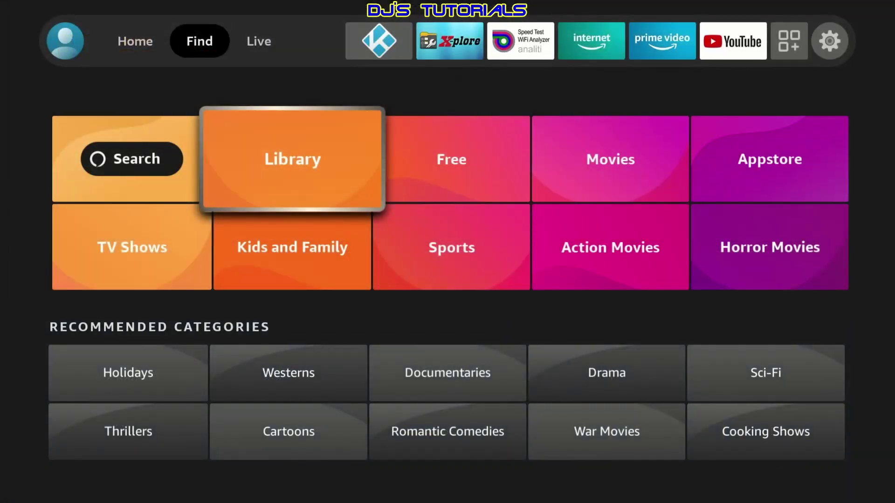
pyautogui.press('Escape')
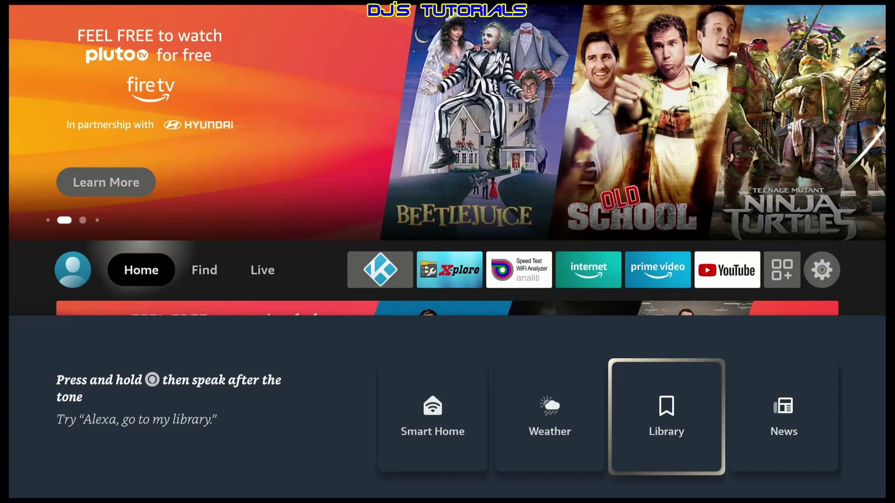
pyautogui.press('Right')
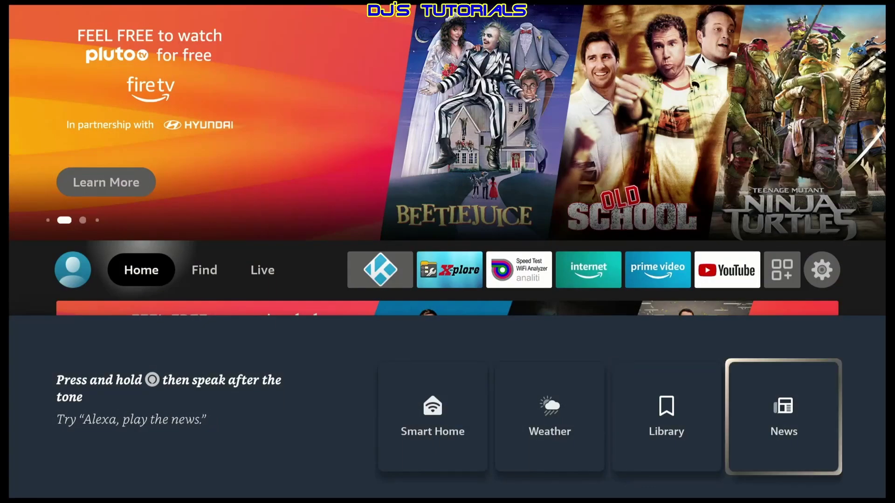
pyautogui.press('Return')
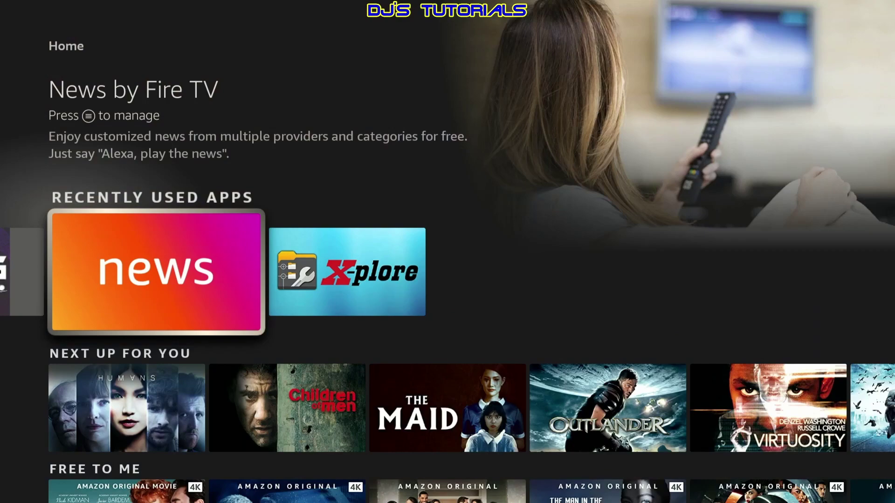
pyautogui.press('Escape')
# Open the Smart Home dashboard from the Alexa shortcuts panel
pyautogui.press('Left')
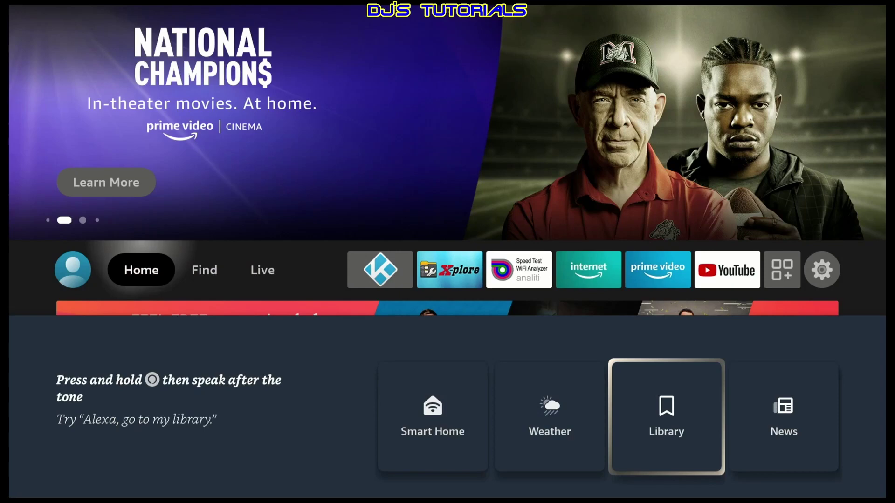
pyautogui.press('Left')
pyautogui.press('Left')
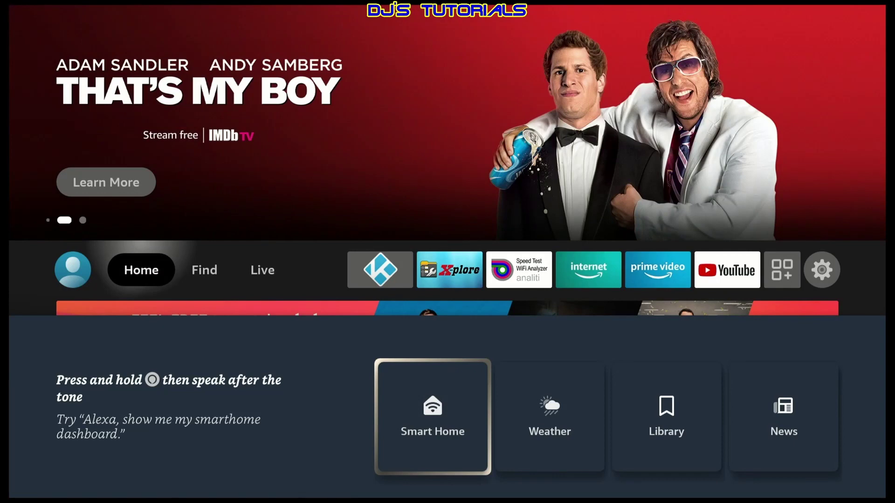
pyautogui.press('Return')
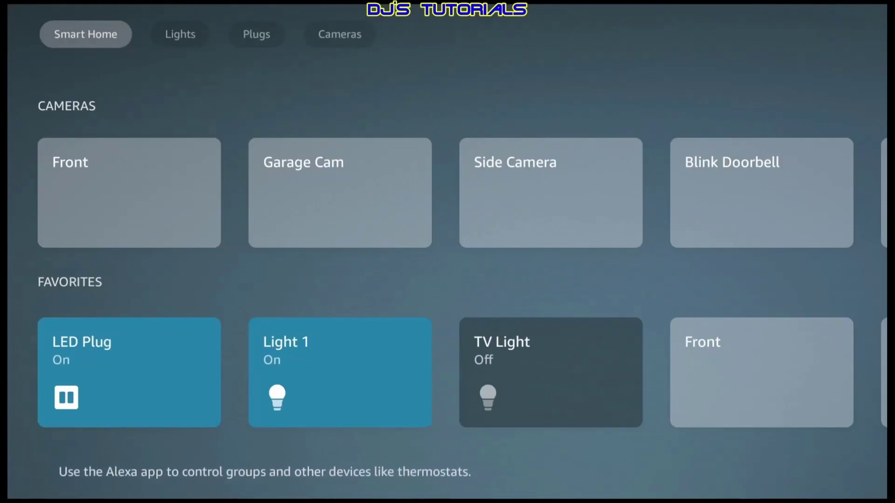
# Browse the camera row to Blink Doorbell and the favorites between LED Plug and Garage Cam
pyautogui.press('Down')
pyautogui.press('Right')
pyautogui.press('Right')
pyautogui.press('Right')
pyautogui.press('Right')
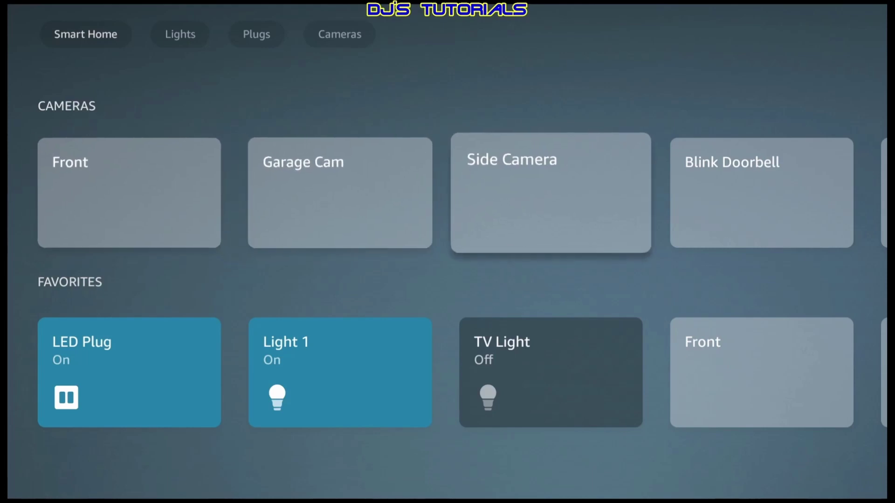
pyautogui.press('Left')
pyautogui.press('Left')
pyautogui.press('Left')
pyautogui.press('Left')
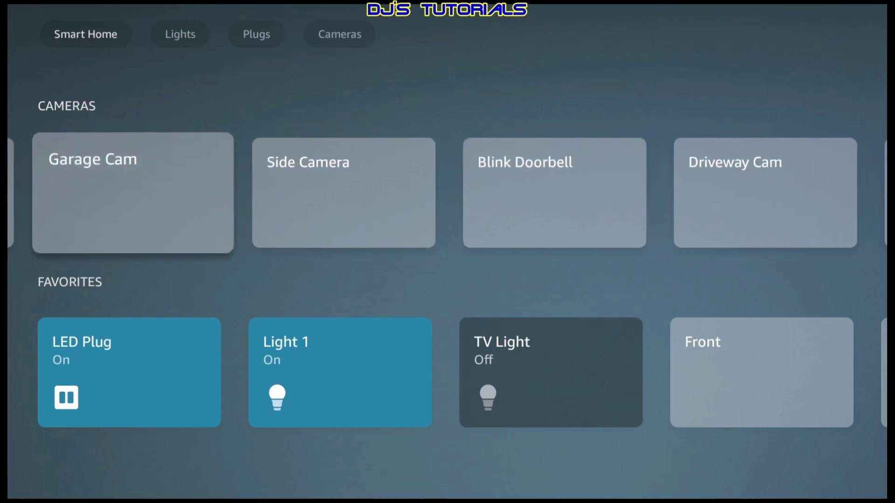
pyautogui.press('Down')
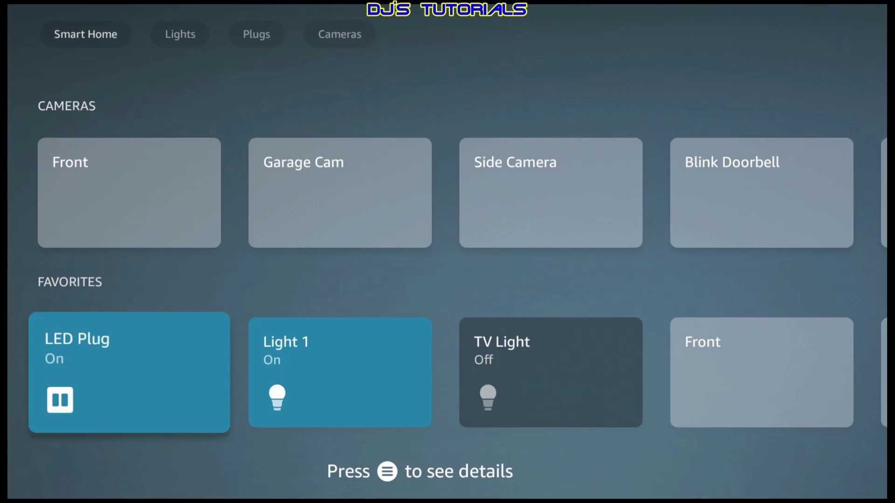
pyautogui.press('Right')
pyautogui.press('Right')
pyautogui.press('Right')
pyautogui.press('Right')
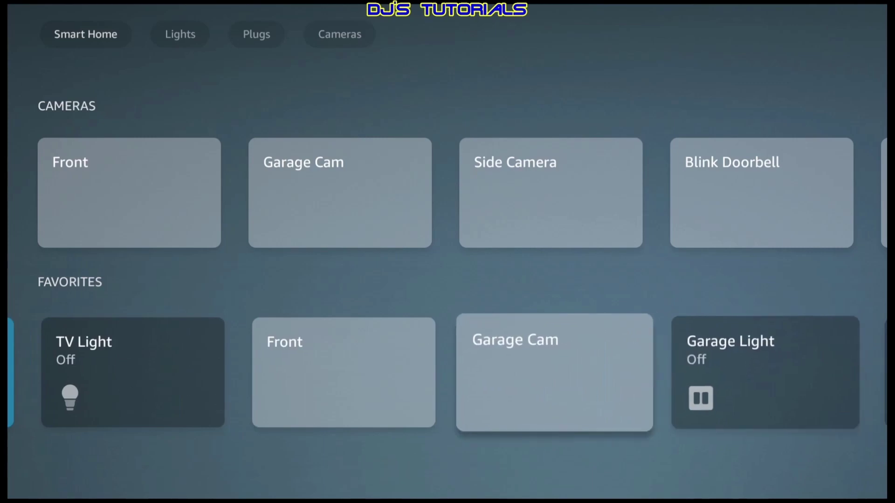
pyautogui.press('Left')
pyautogui.press('Left')
pyautogui.press('Left')
pyautogui.press('Left')
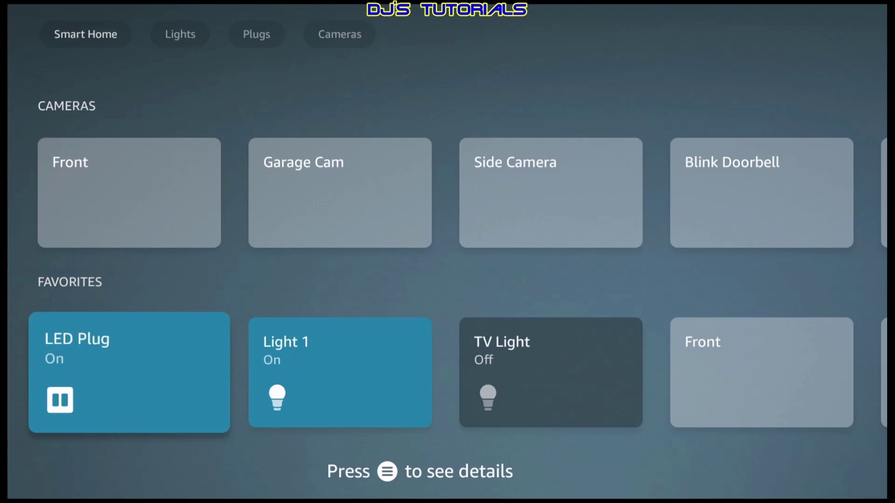
pyautogui.press('Up')
pyautogui.press('Up')
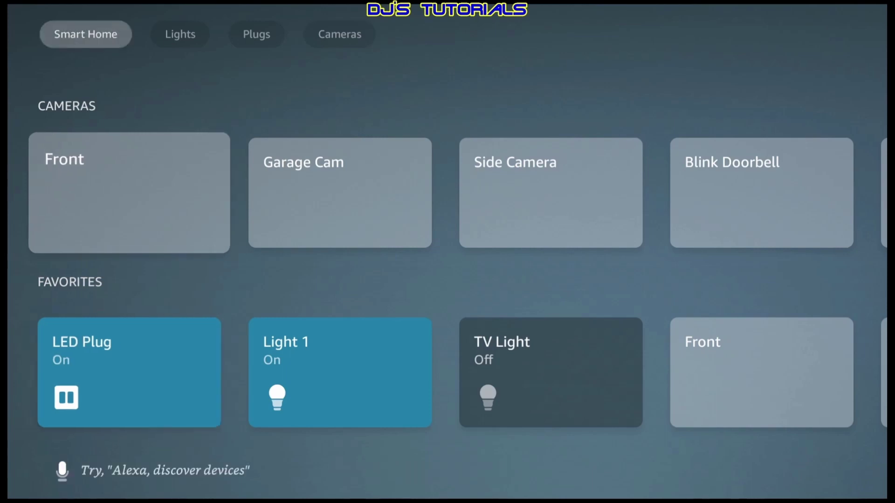
# Page through Lights and Plugs to Cameras, browsing Front, Garage Cam and Side Camera
pyautogui.press('Right')
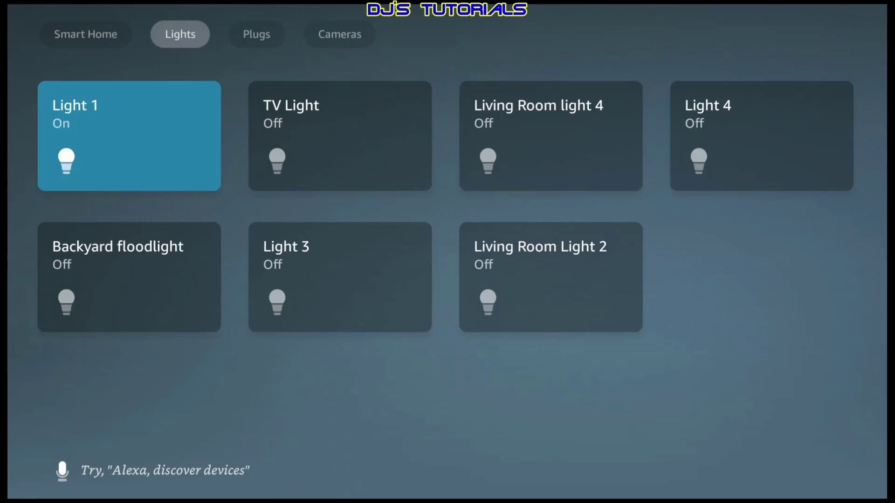
pyautogui.press('Right')
pyautogui.press('Right')
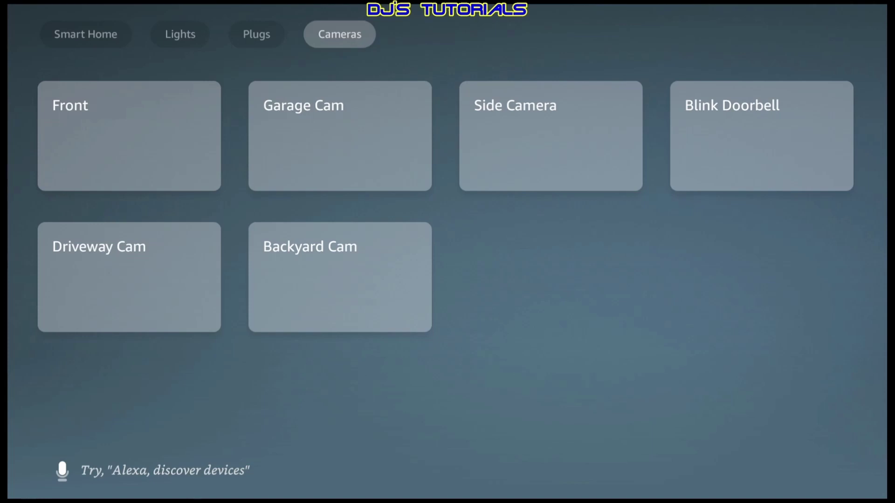
pyautogui.click(130, 135)
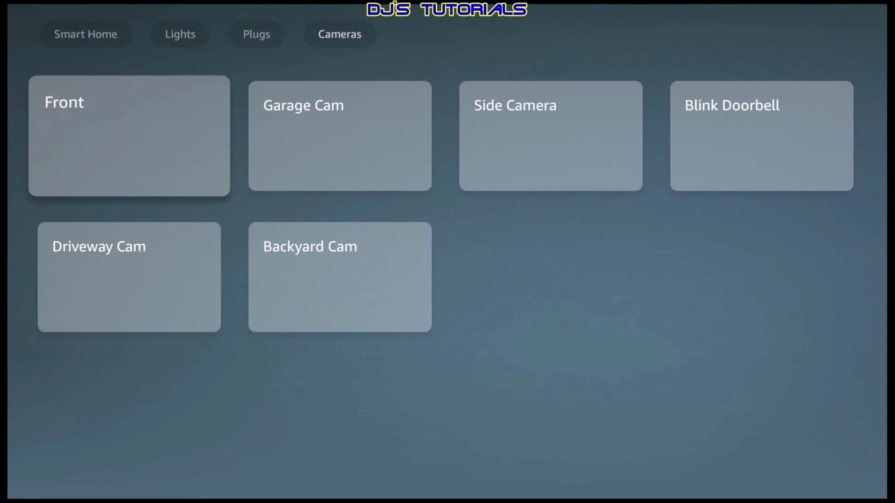
pyautogui.click(340, 135)
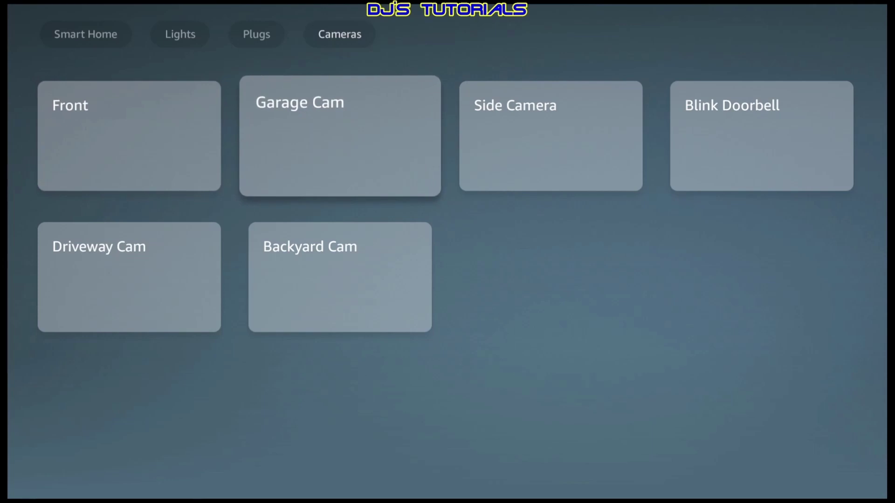
pyautogui.click(550, 135)
pyautogui.press('Left')
pyautogui.press('Up')
# Go back through Plugs to the Lights page and open Light 1's controls
pyautogui.press('Left')
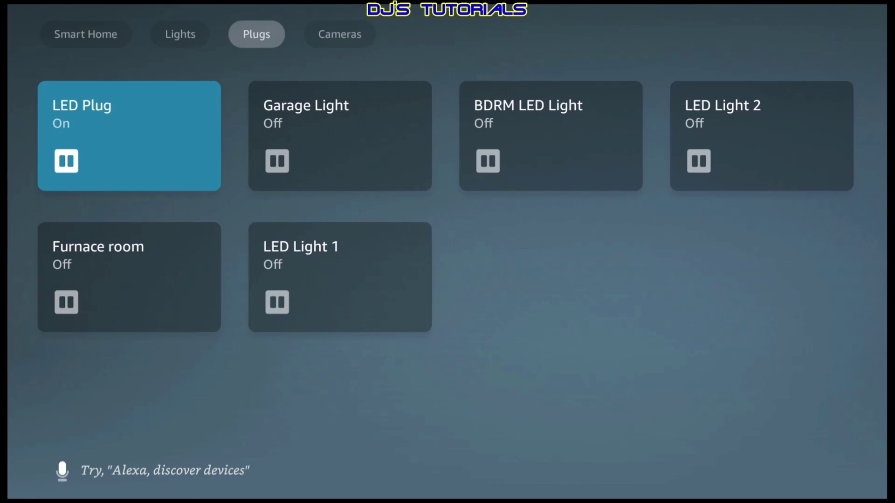
pyautogui.press('Left')
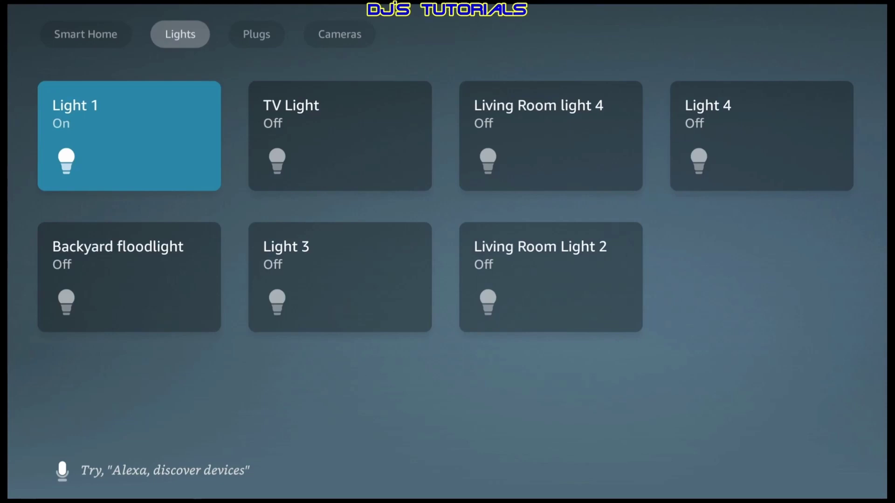
pyautogui.press('Down')
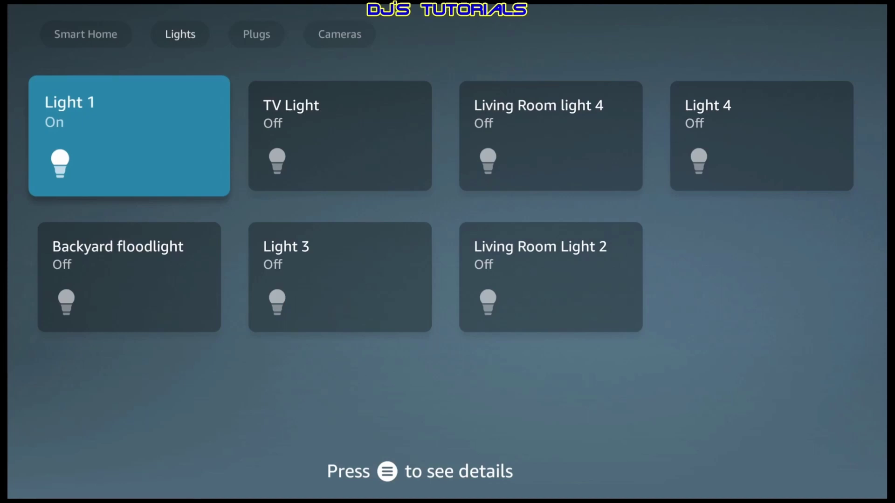
pyautogui.press('Return')
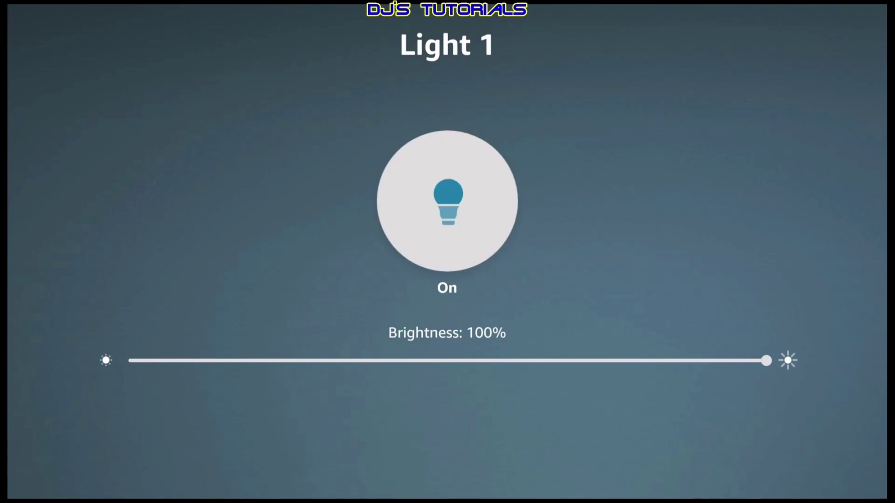
# Dim Light 1 to 40%, restore it to 100%, and close its controls
pyautogui.press('Down')
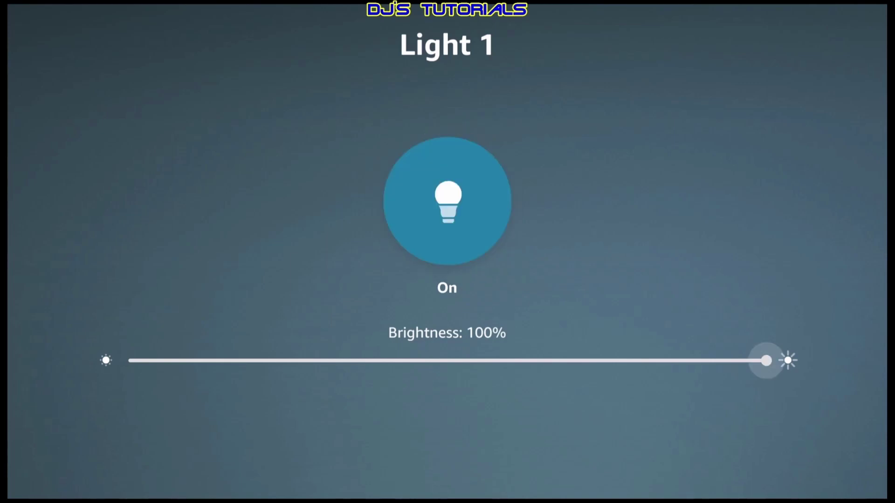
pyautogui.press('Left')
pyautogui.press('Left')
pyautogui.press('Left')
pyautogui.press('Left')
pyautogui.press('Left')
pyautogui.press('Left')
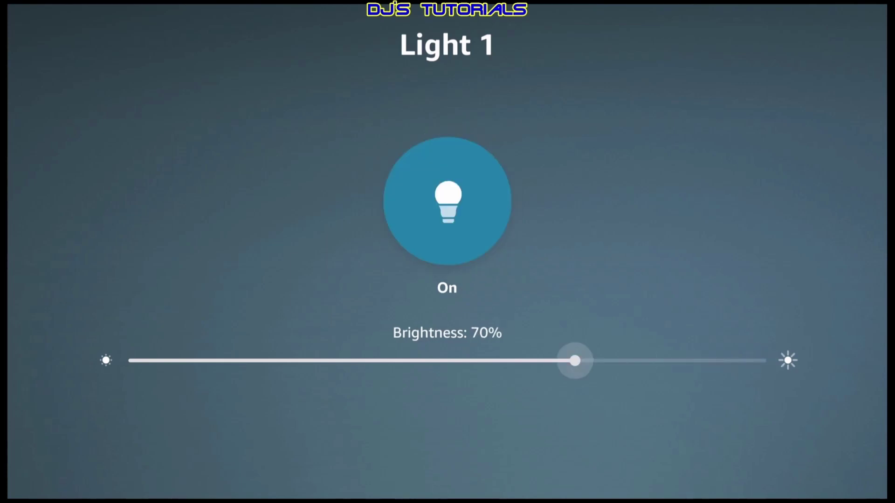
pyautogui.press('Right')
pyautogui.press('Right')
pyautogui.press('Right')
pyautogui.press('Right')
pyautogui.press('Right')
pyautogui.press('Right')
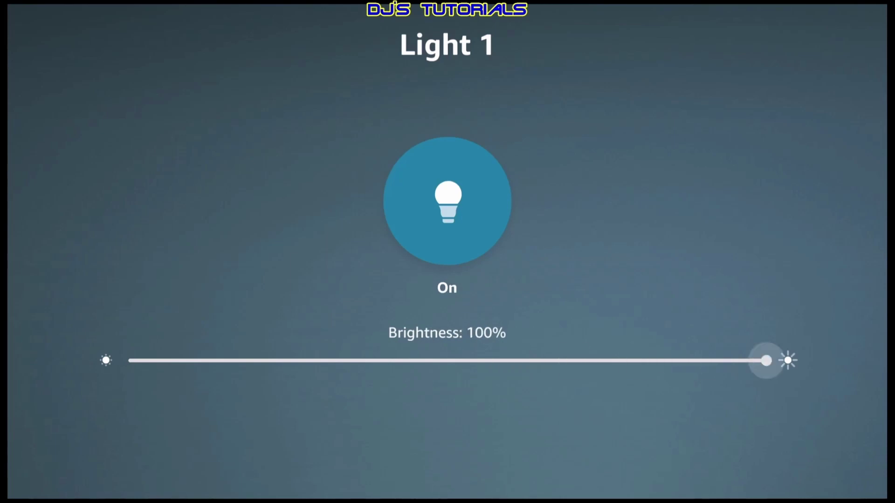
pyautogui.press('Escape')
pyautogui.press('Up')
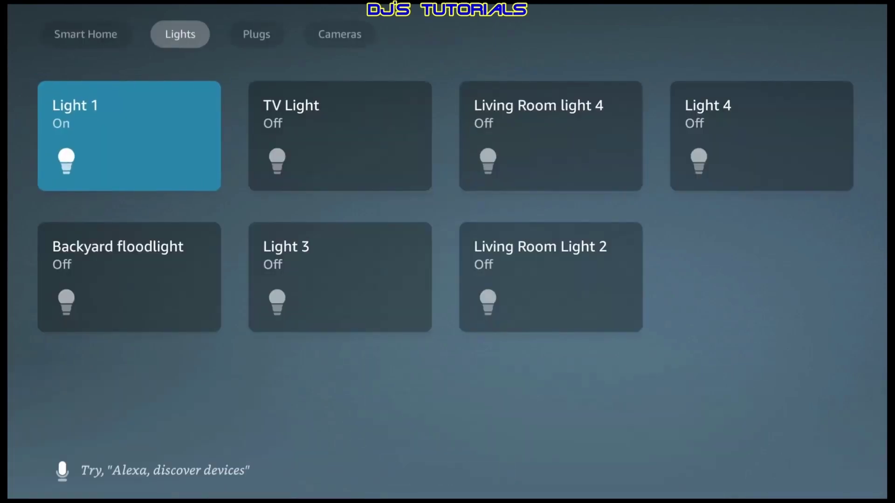
# Switch from the Lights page back to the Smart Home overview with cameras and favorites
pyautogui.press('Left')
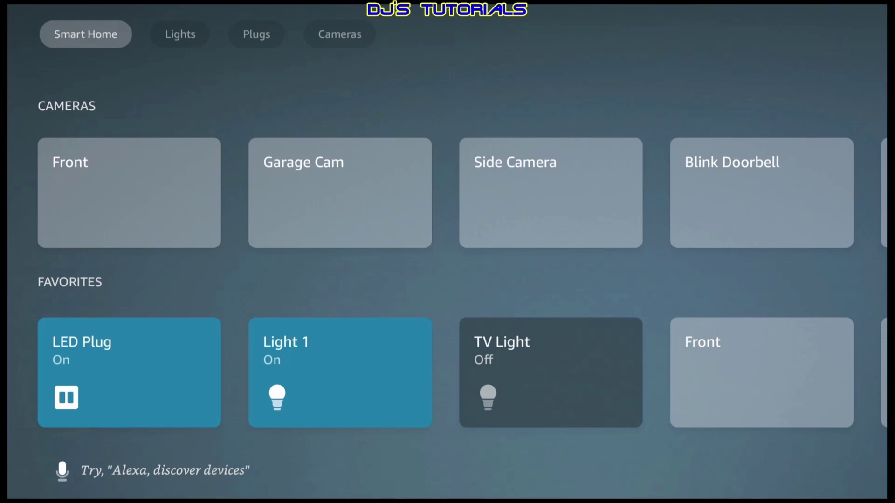
pyautogui.press('Down')
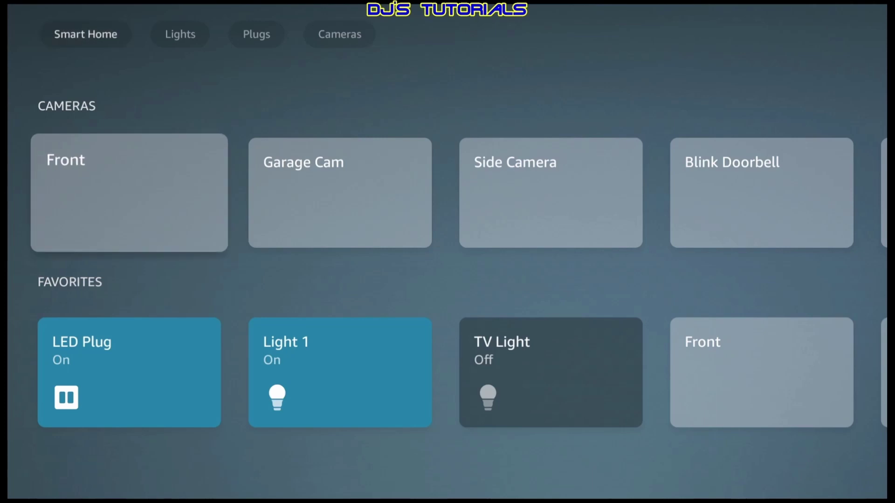
pyautogui.press('Down')
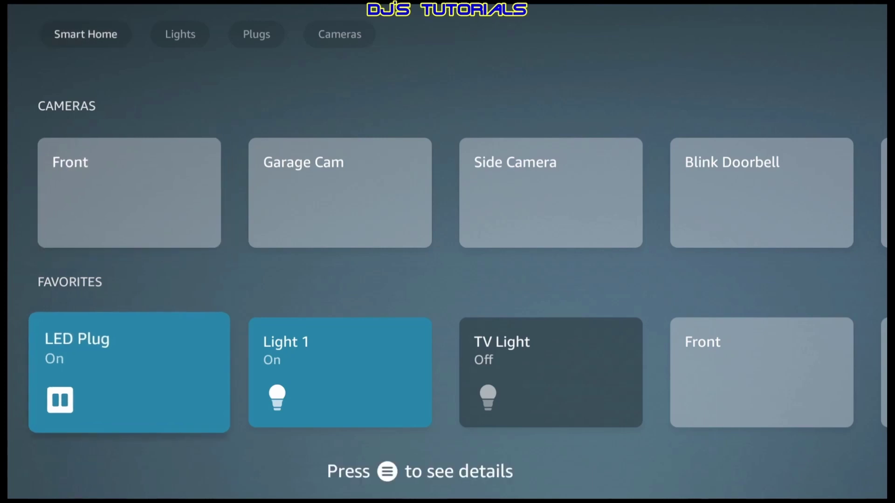
pyautogui.press('Up')
pyautogui.press('Up')
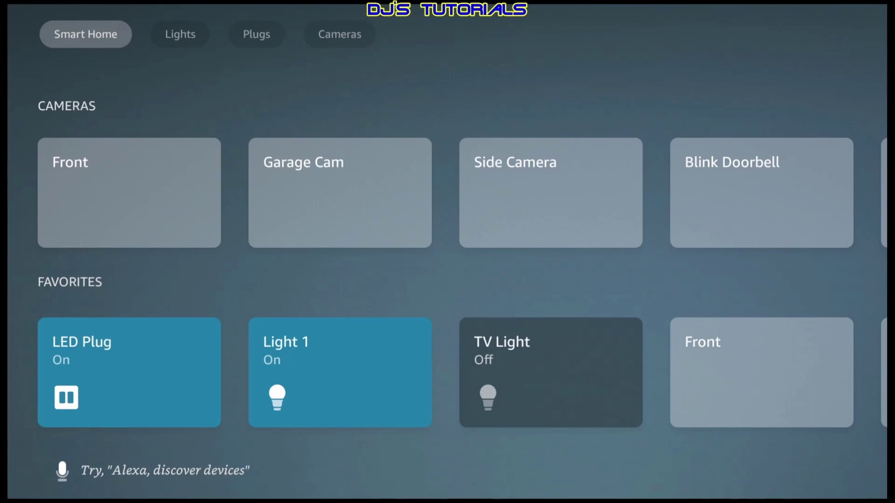
pyautogui.press('Down')
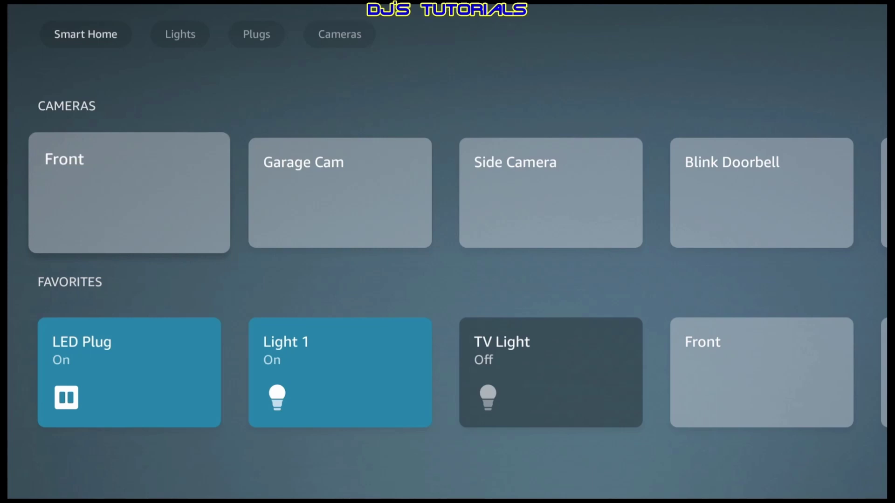
pyautogui.press('Up')
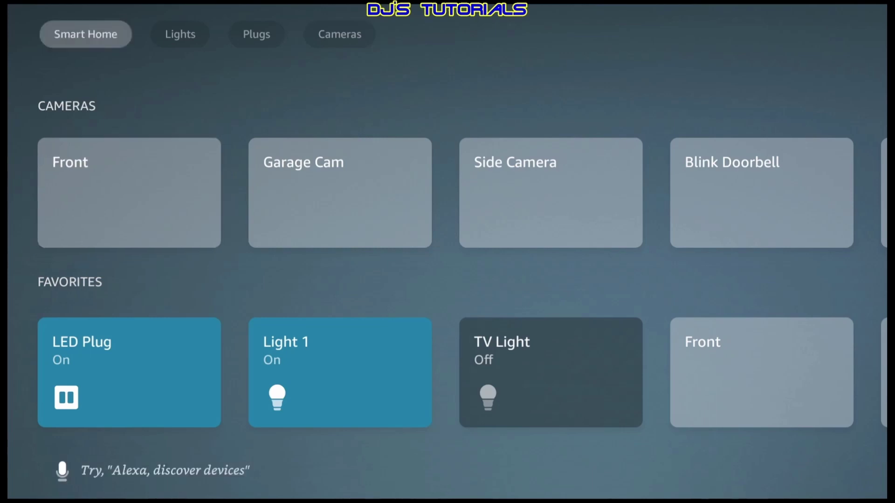
pyautogui.press('Down')
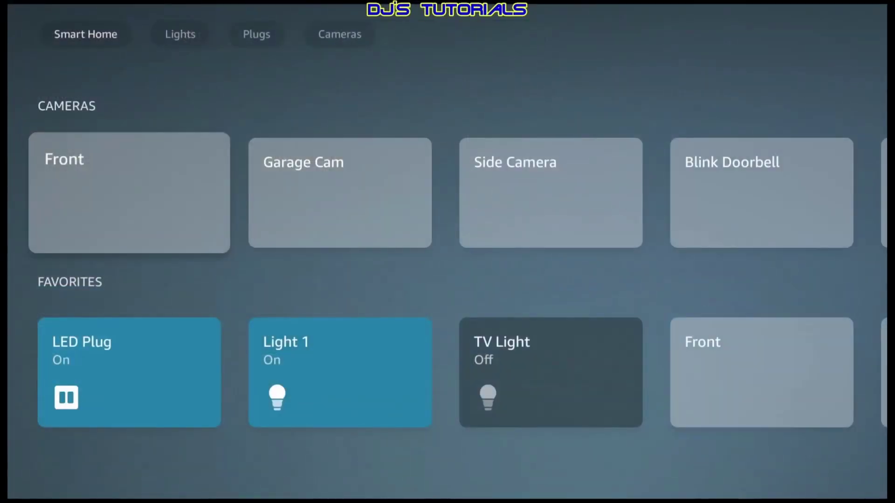
pyautogui.press('Right')
pyautogui.press('Right')
pyautogui.press('Right')
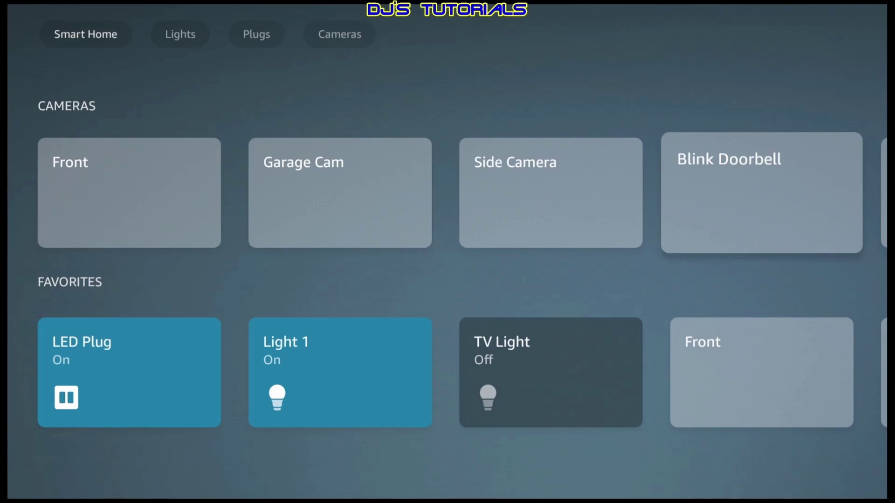
pyautogui.press('Left')
pyautogui.press('Left')
pyautogui.press('Left')
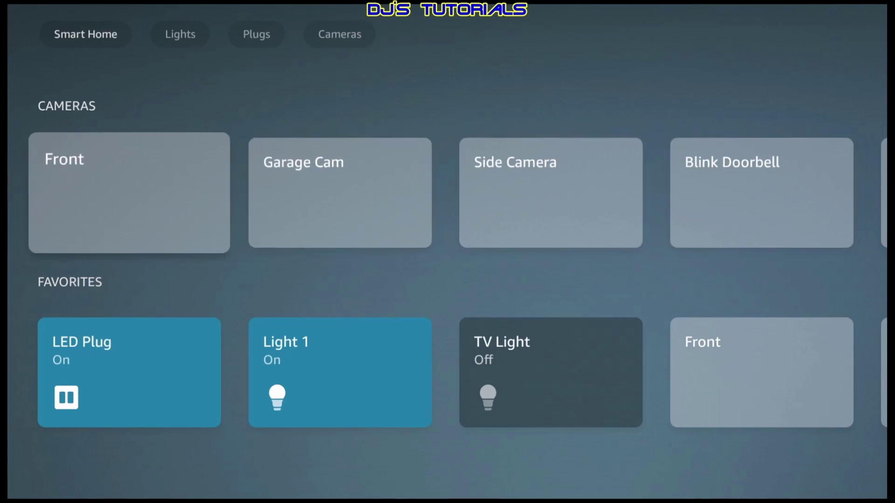